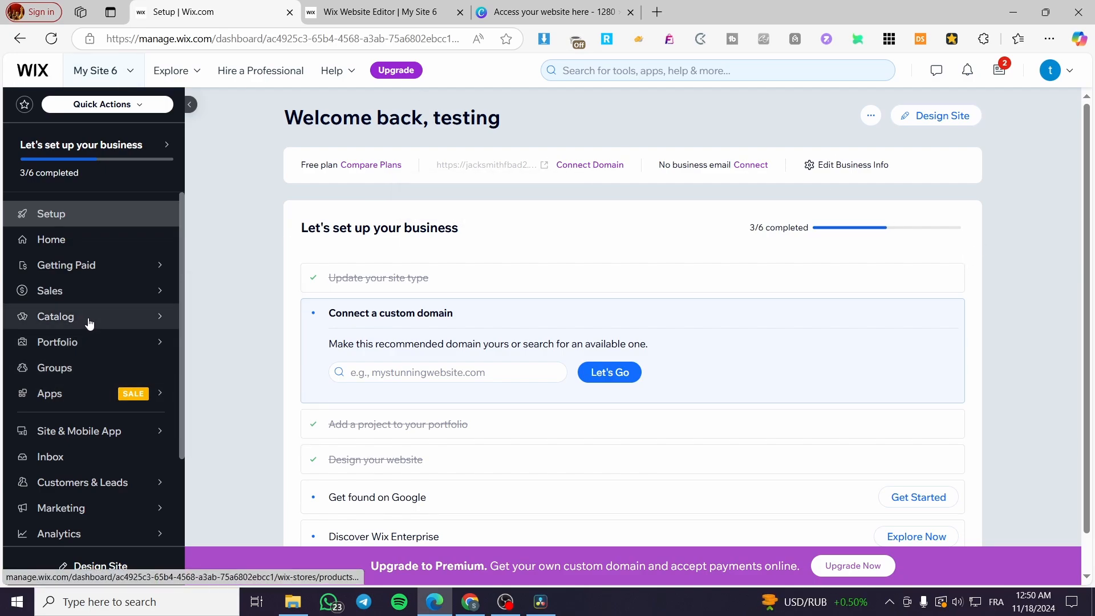
Open the App Market for My Site 6 from the site dashboard
mouse_move(90, 322)
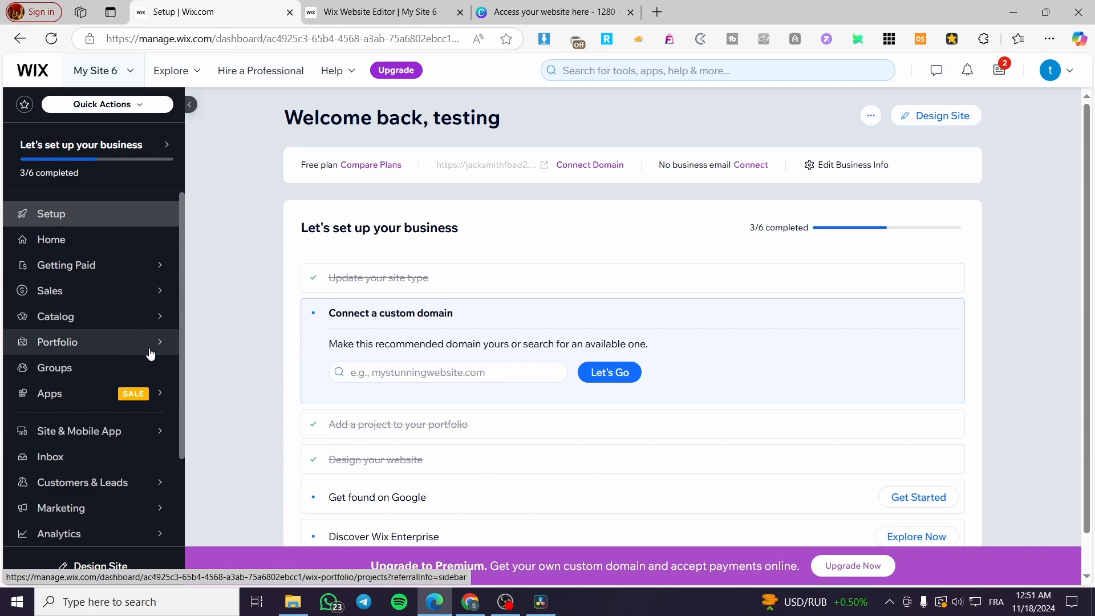
mouse_move(107, 346)
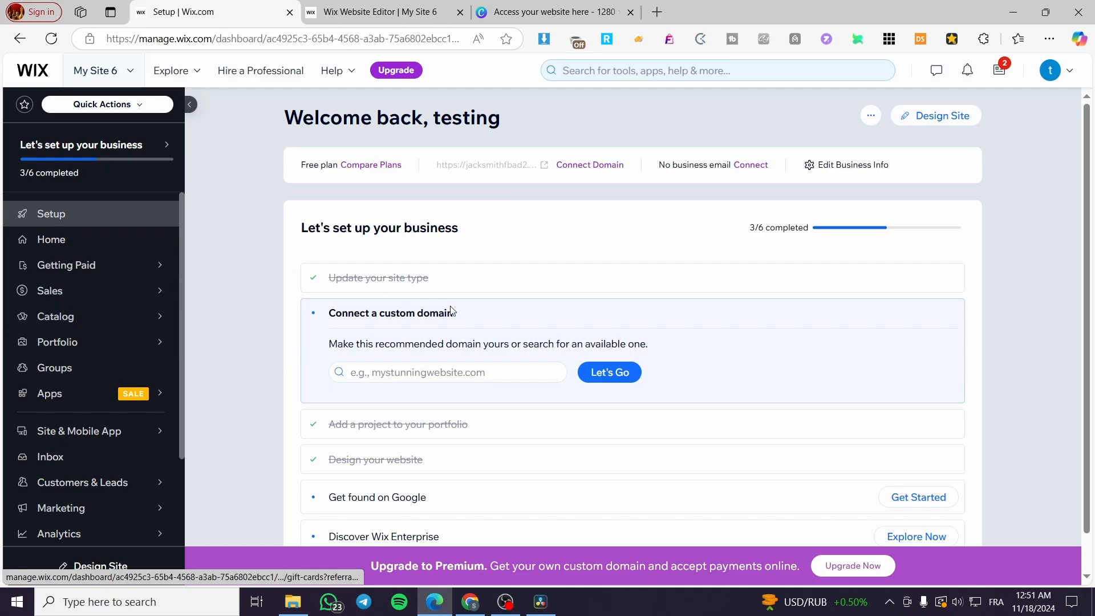
mouse_move(84, 392)
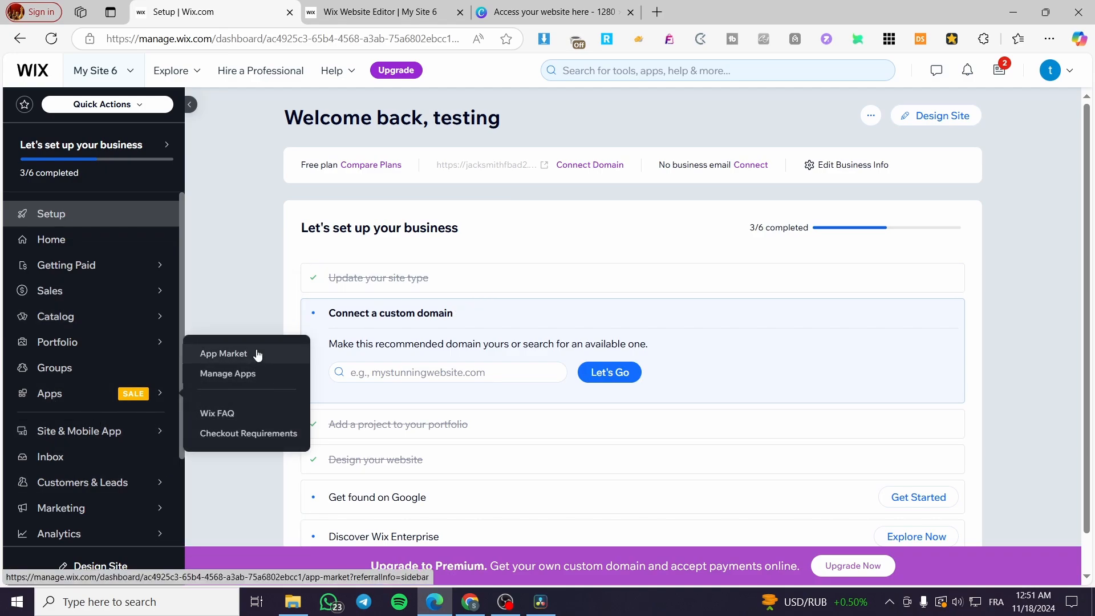
left_click(223, 354)
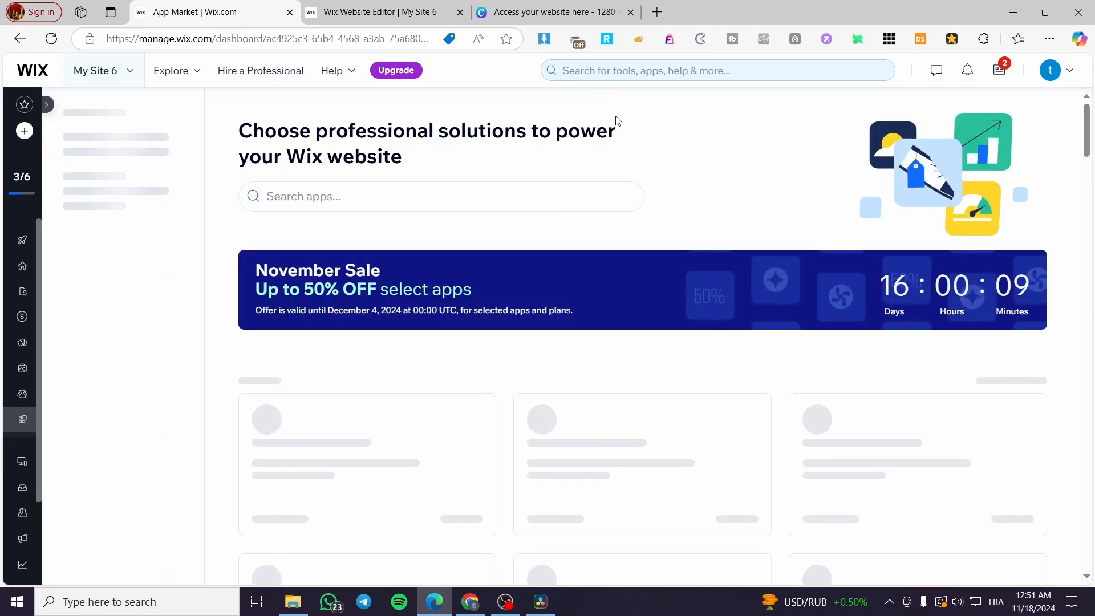
Search the App Market for "wix stores"
left_click(530, 205)
type("wi")
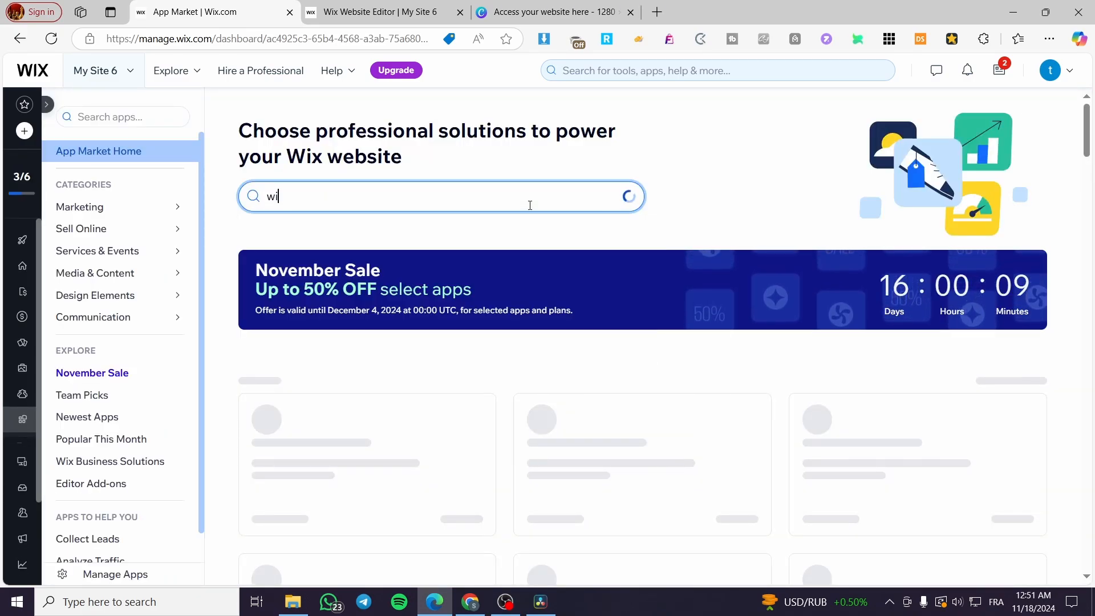
type("x sotres")
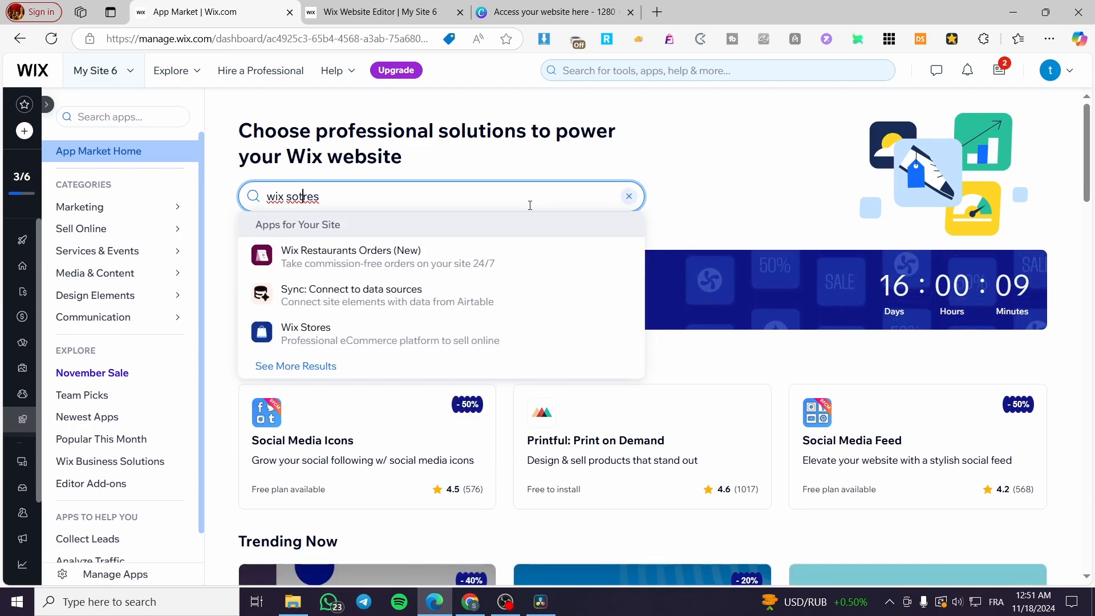
key("Left")
key("Left")
key("Left")
key("Left")
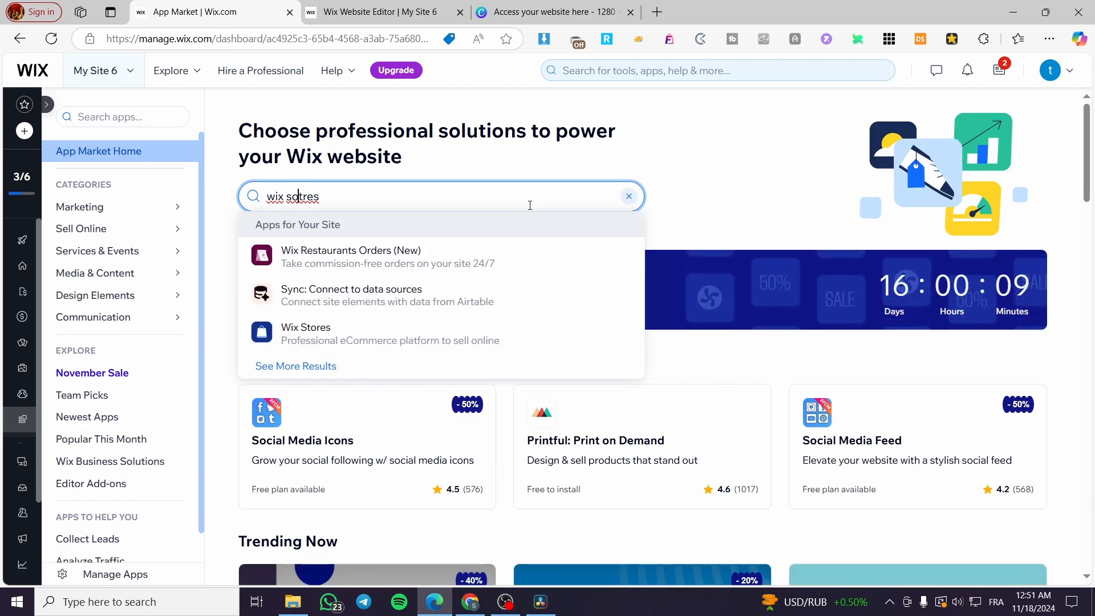
key("BackSpace")
key("Right")
type("o")
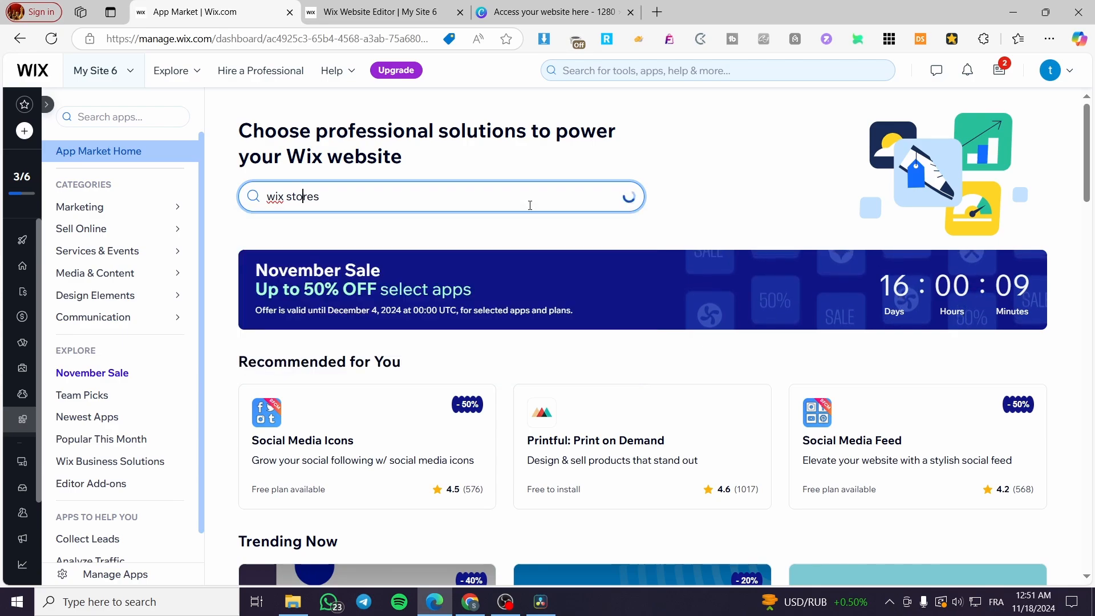
key("Return")
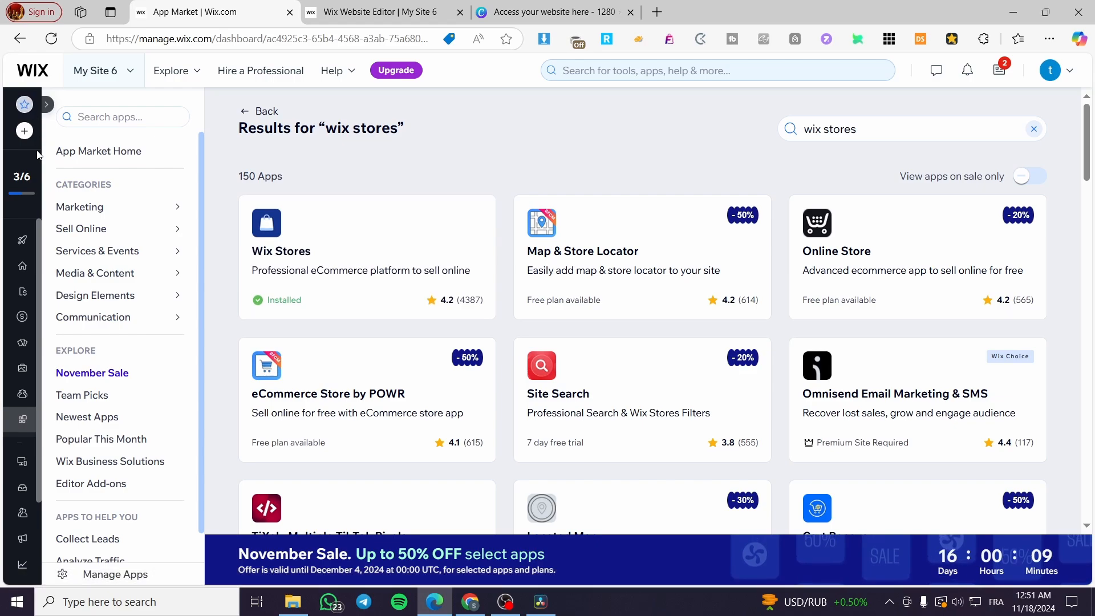
Leave the App Market and open the Gift Cards page of the site's catalog
left_click(24, 265)
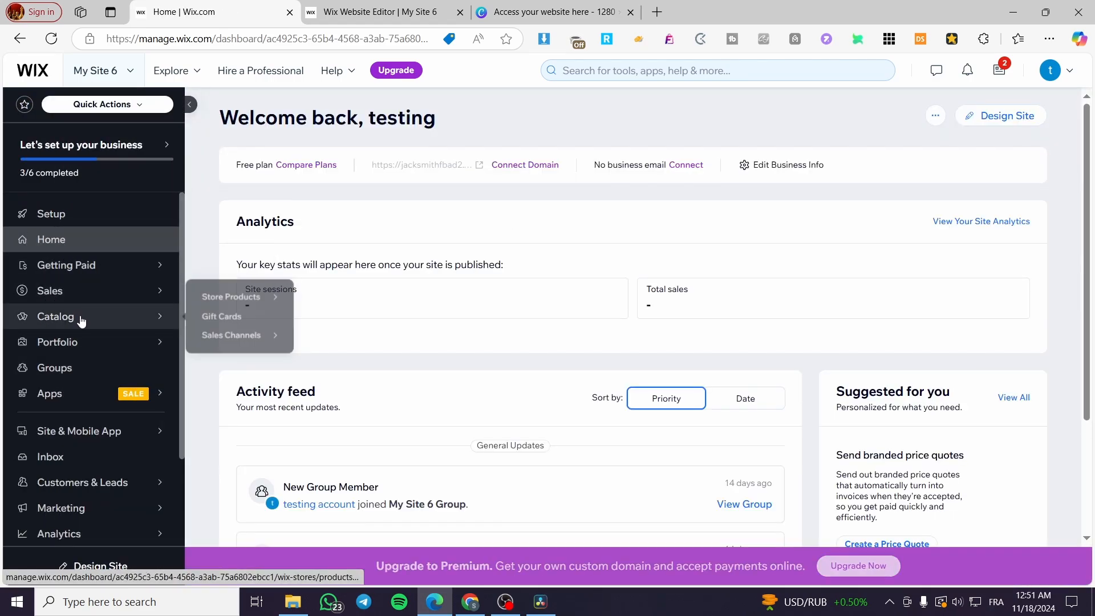
left_click(81, 319)
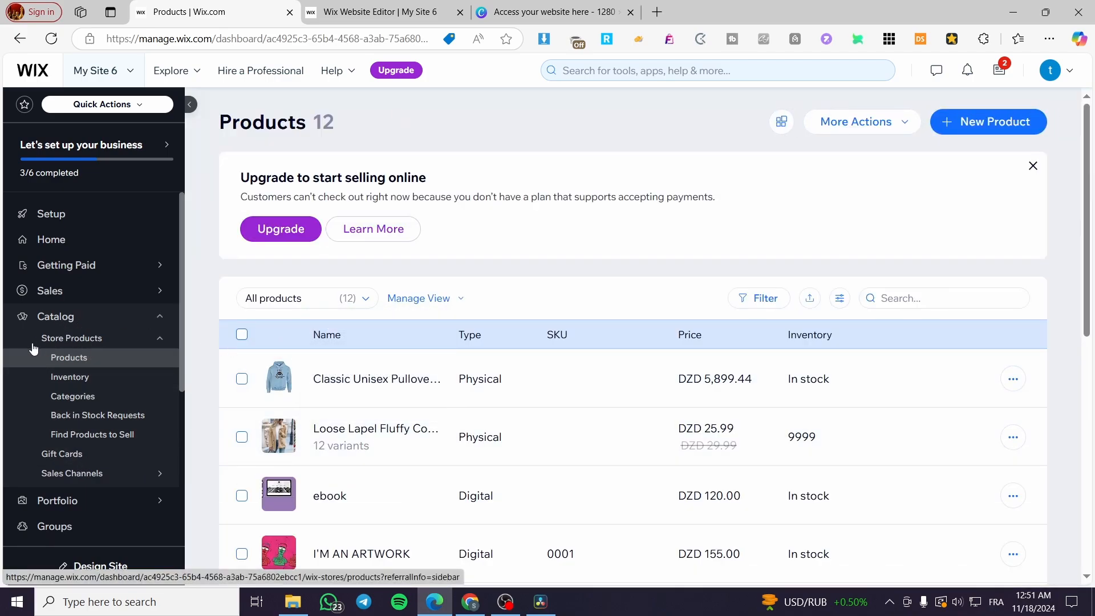
scroll(479, 364, "down", 2)
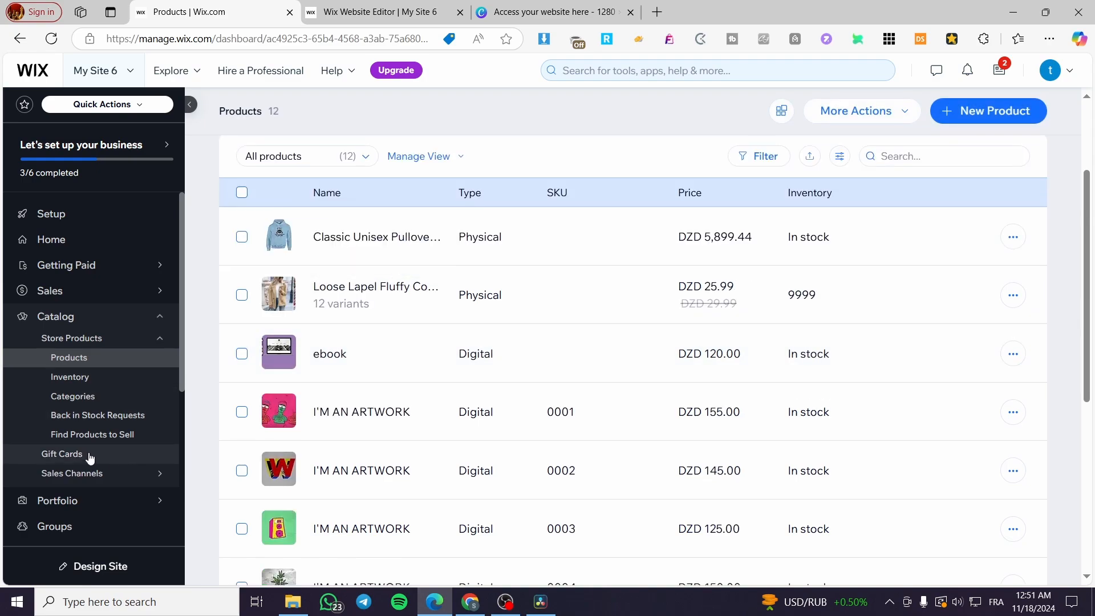
left_click(72, 458)
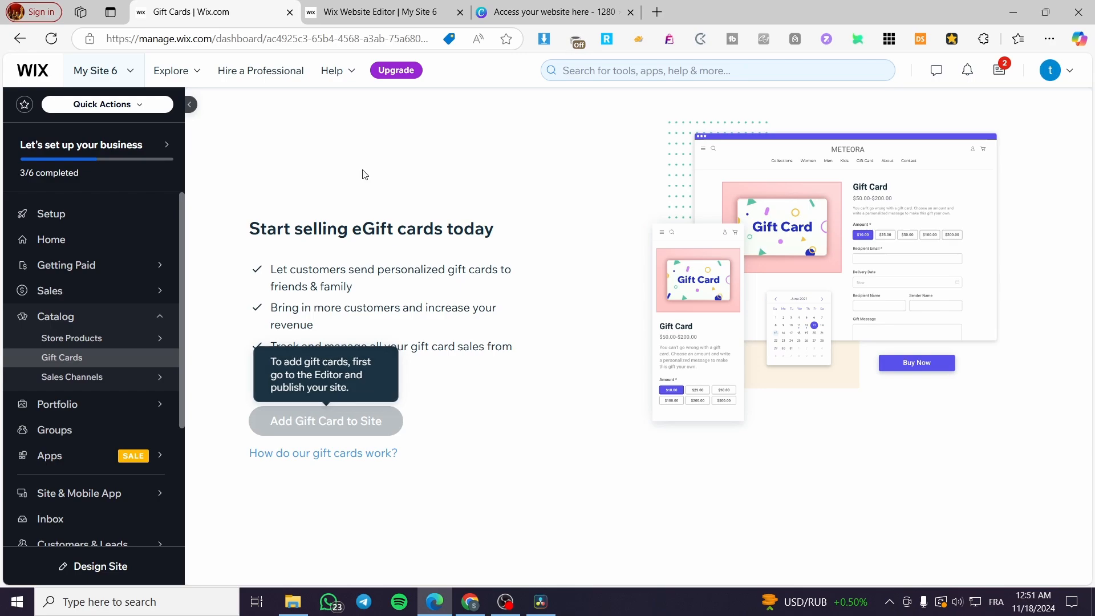
Switch to the website editor, publish the site, and dismiss the publishing confirmation
left_click(376, 12)
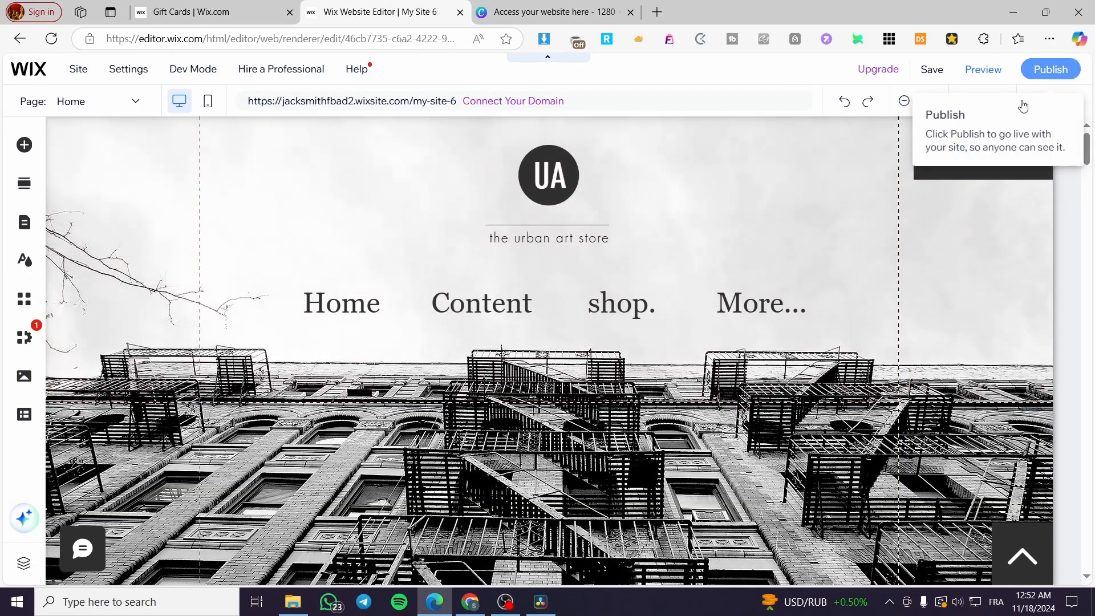
left_click(896, 119)
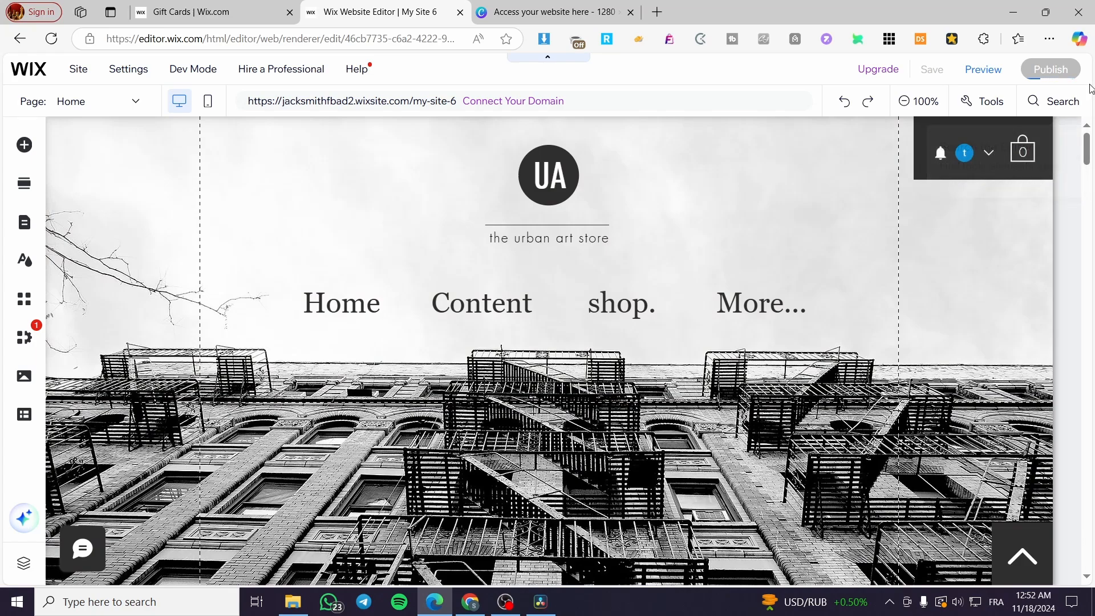
left_click(1052, 71)
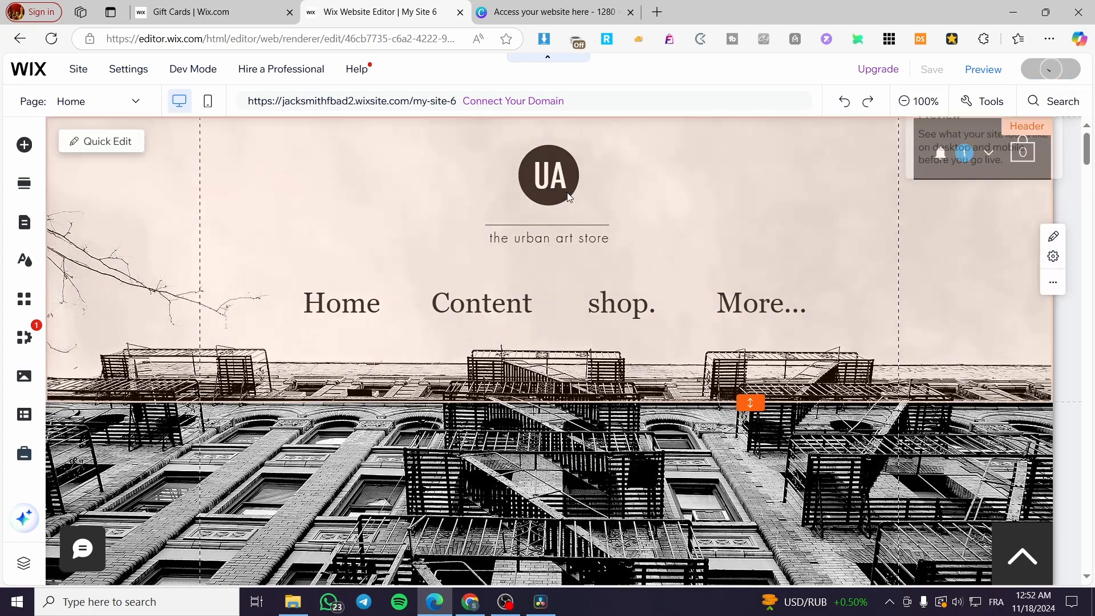
left_click(730, 454)
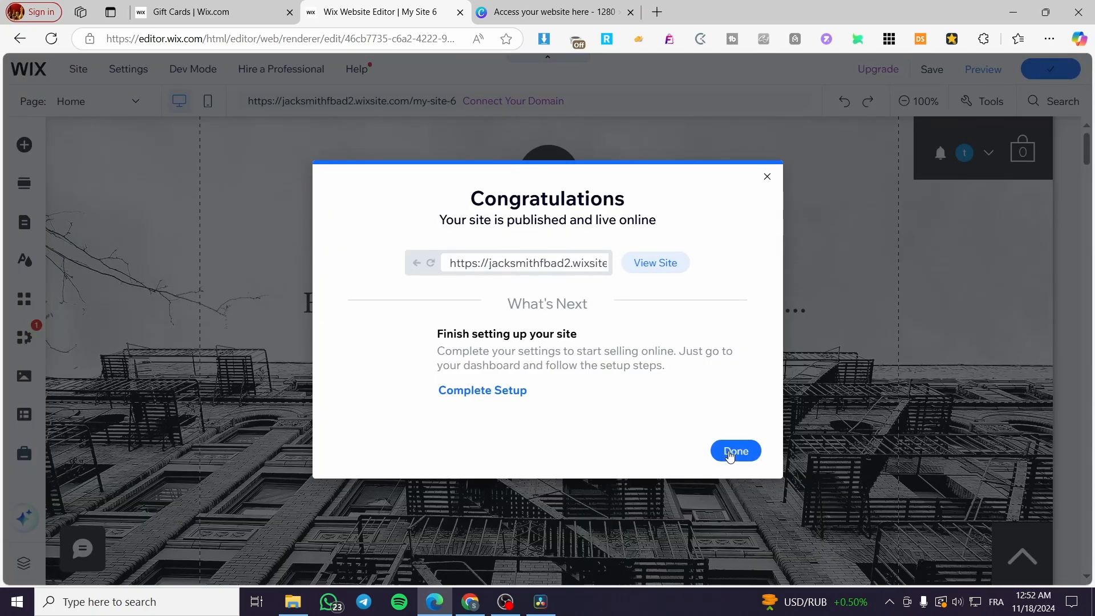
Return to the Gift Cards dashboard page, reload it, and add the gift card to the site
left_click(211, 11)
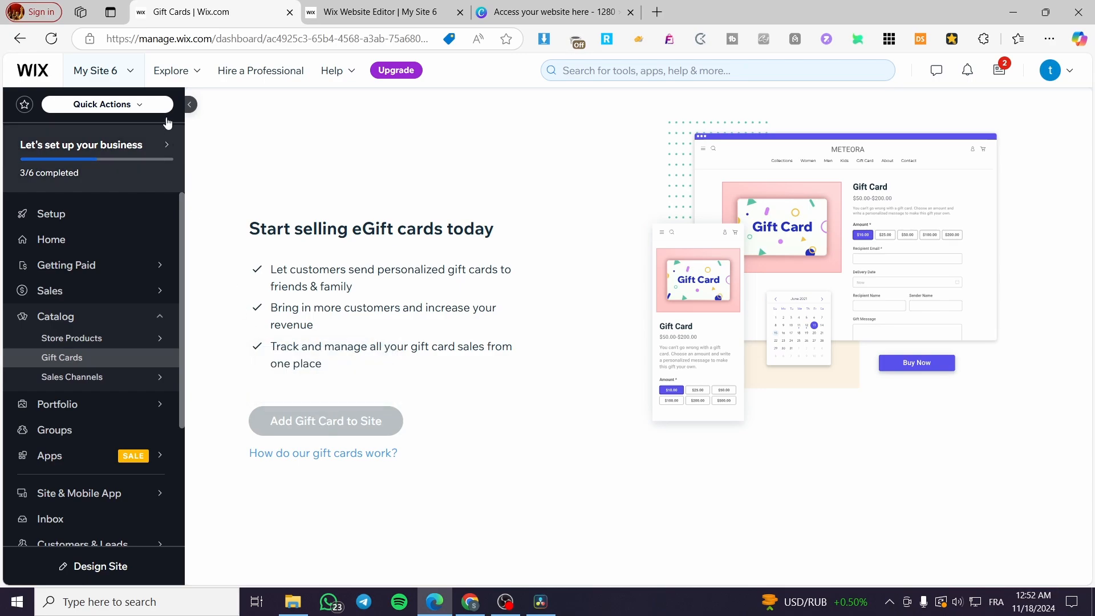
left_click(51, 38)
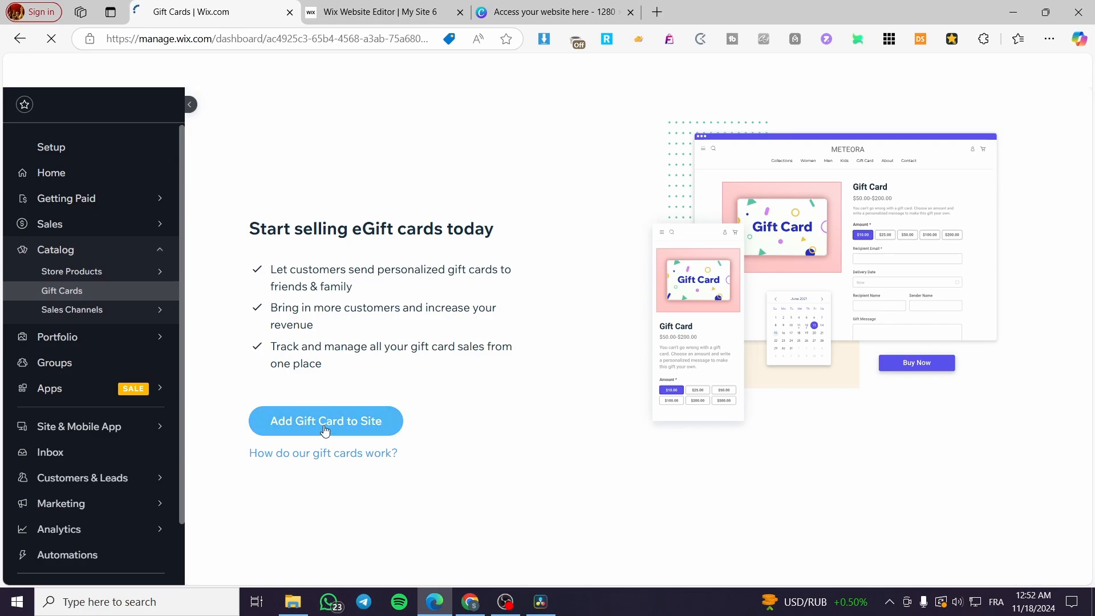
left_click(308, 428)
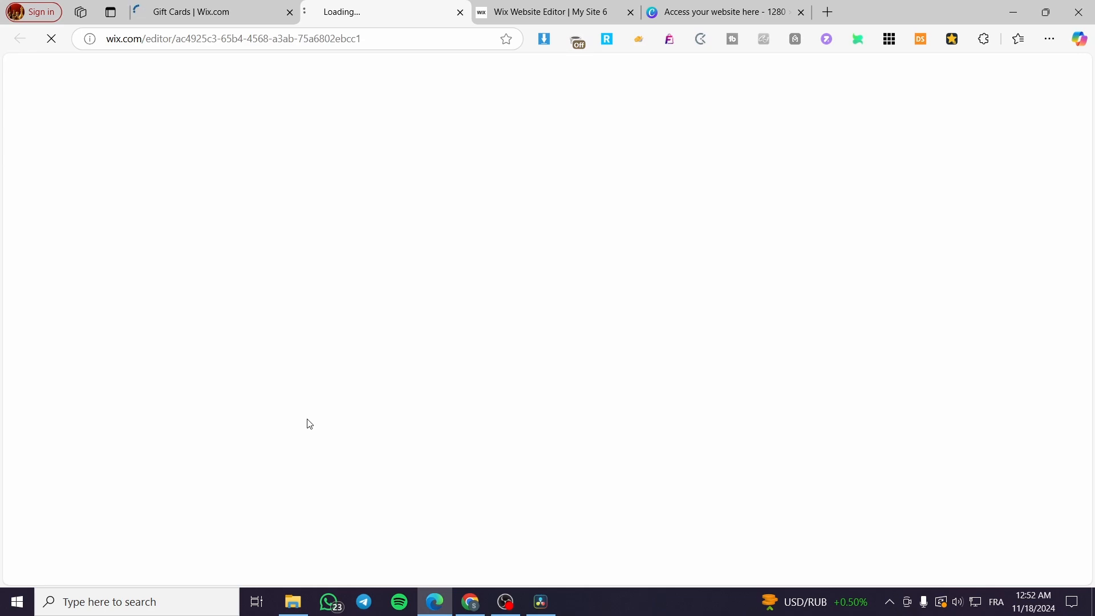
Return to the Gift Card Overview, open the gift card in the website editor, and open its details for editing
left_click(200, 10)
left_click(381, 7)
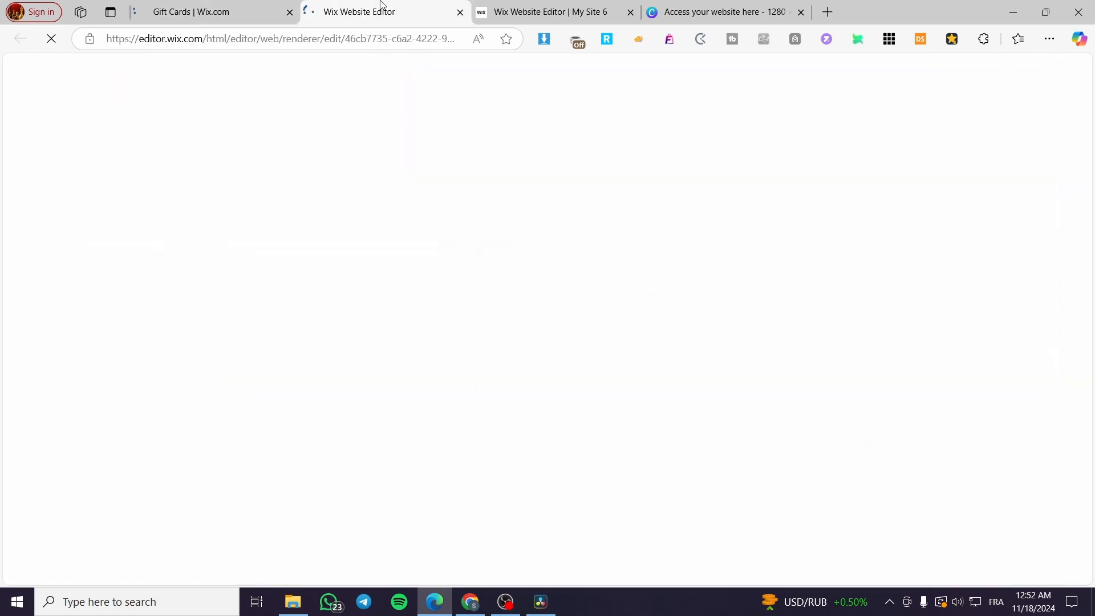
left_click(259, 6)
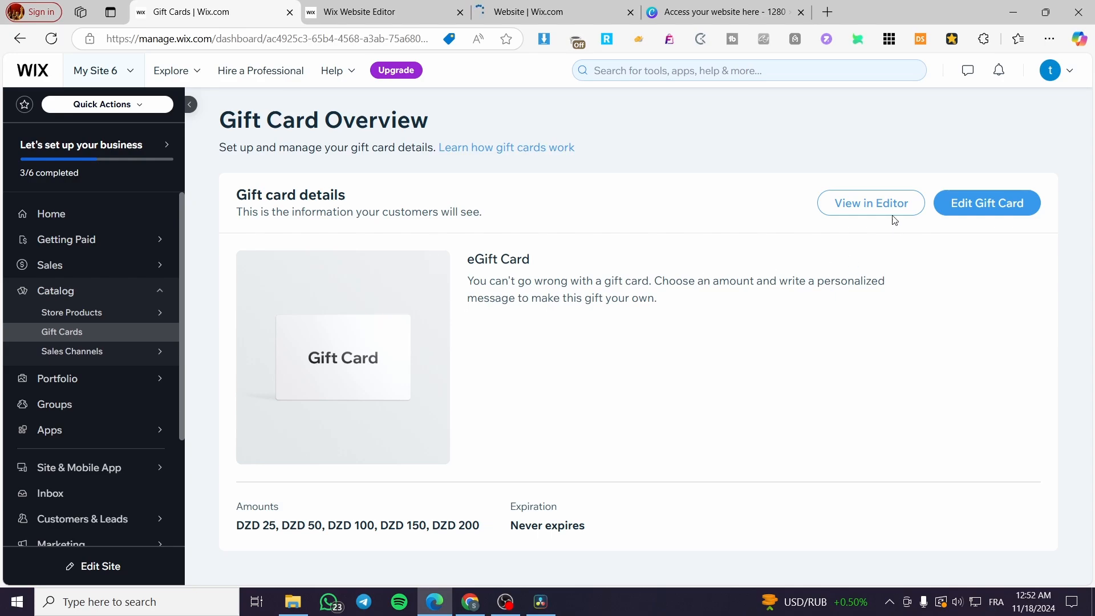
left_click(377, 8)
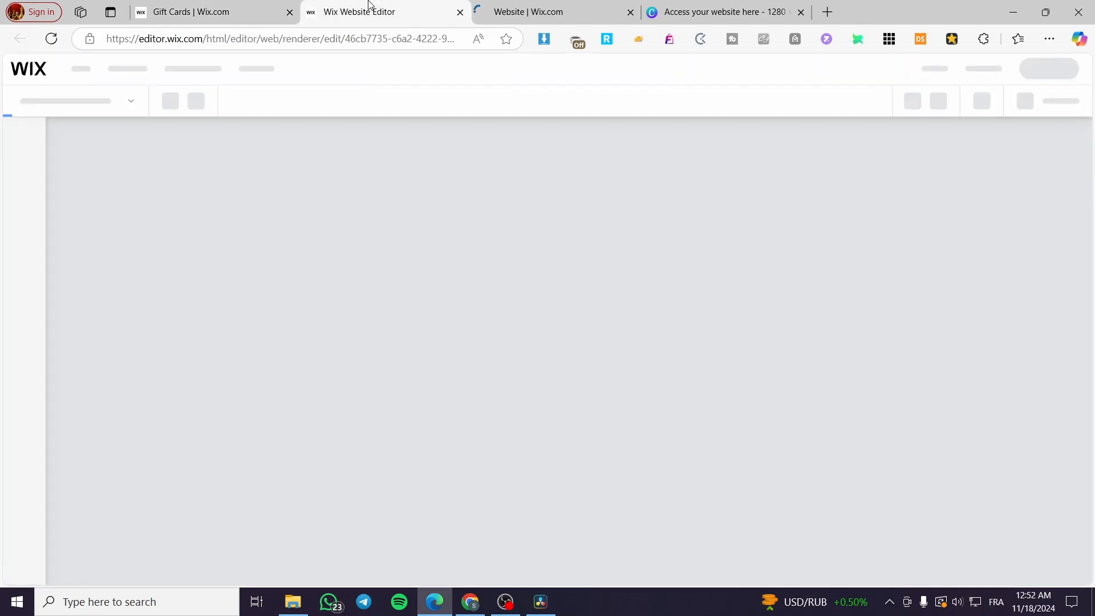
left_click(209, 8)
left_click(966, 209)
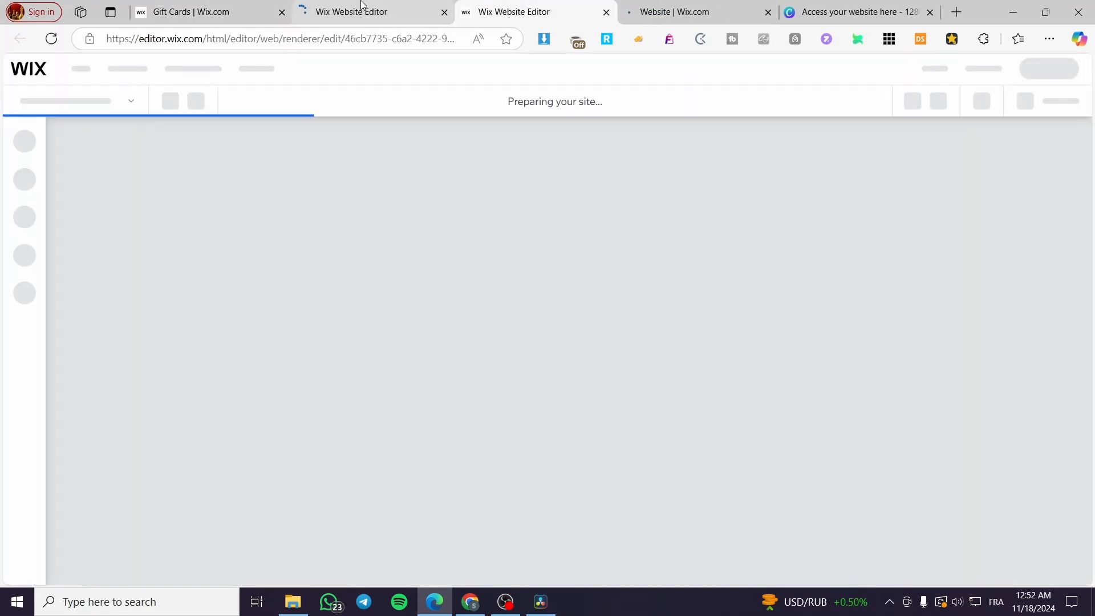
Examine the Gift Card page in the website editor, including its amounts, quantity, recipient fields, delivery date, message and Buy Now button
left_click(361, 8)
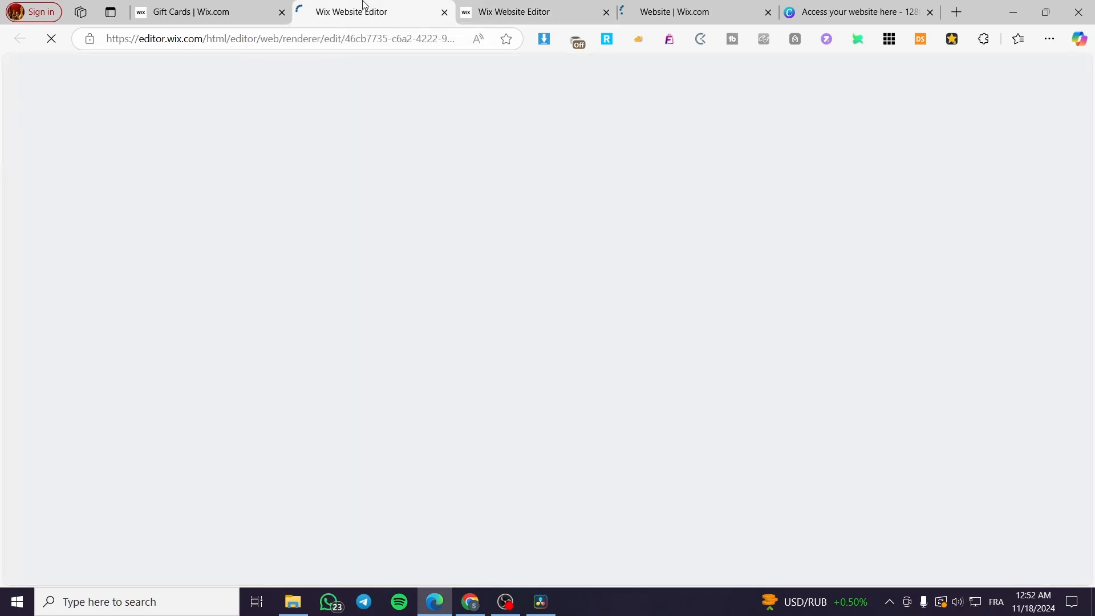
left_click(530, 8)
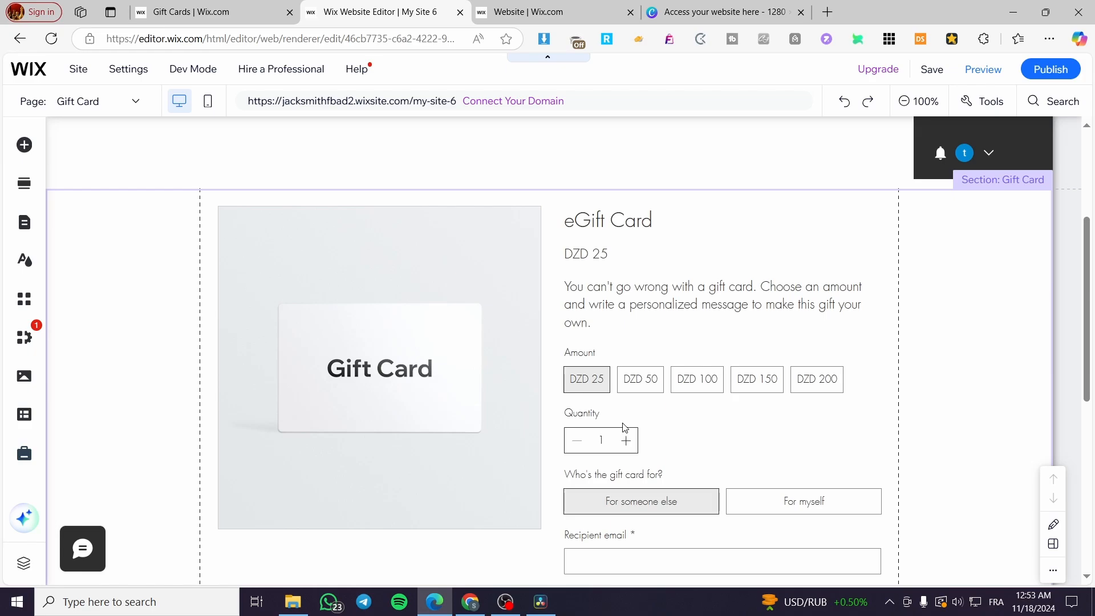
scroll(786, 509, "down", 4)
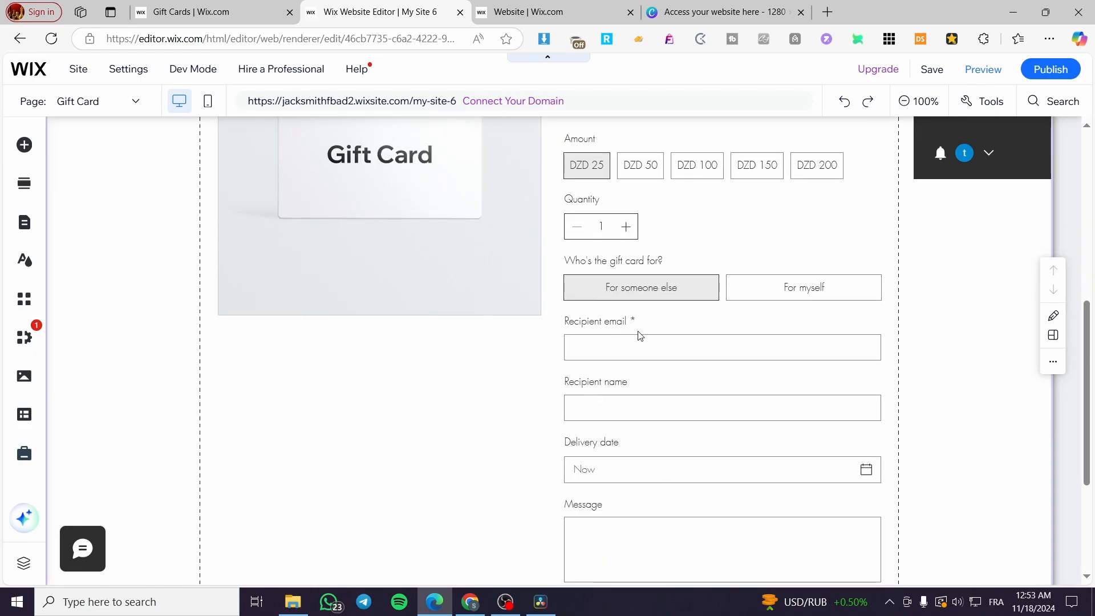
scroll(640, 336, "down", 3)
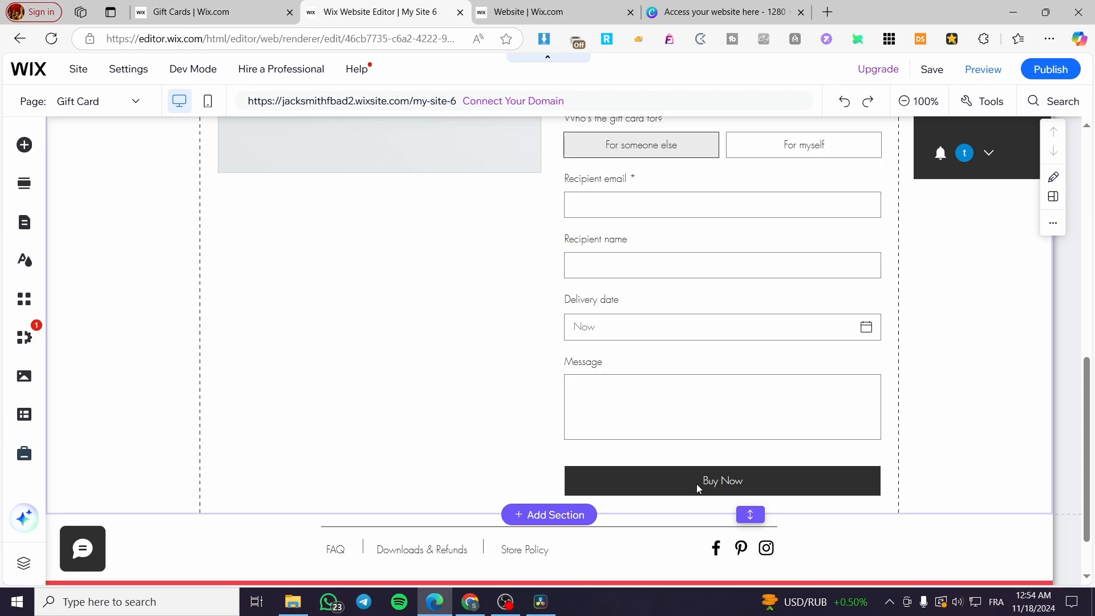
scroll(371, 489, "up", 10)
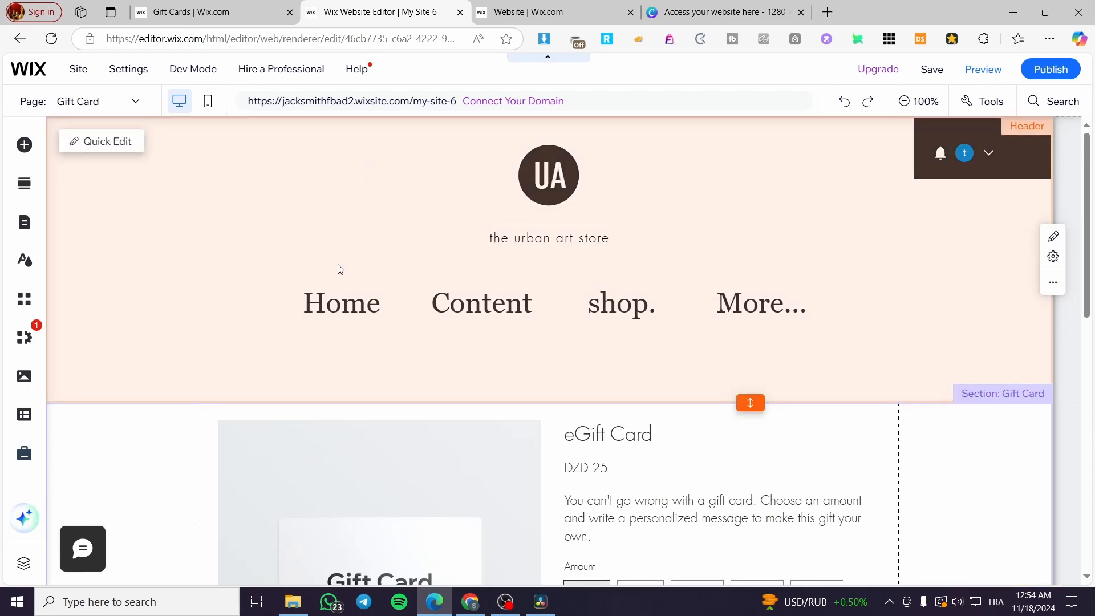
scroll(365, 272, "down", 4)
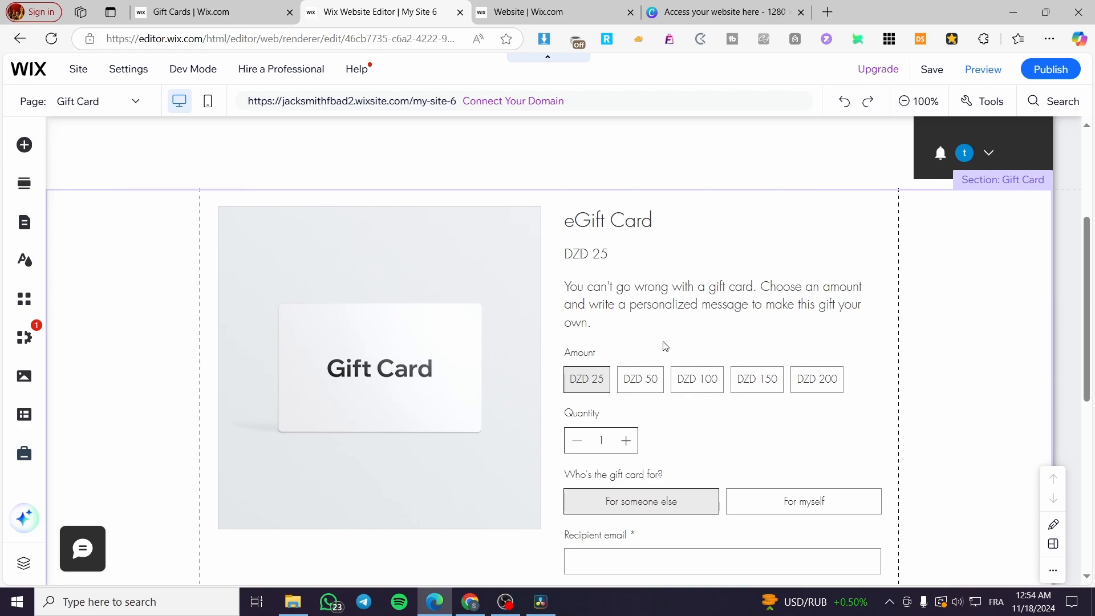
scroll(784, 360, "down", 3)
scroll(740, 362, "up", 6)
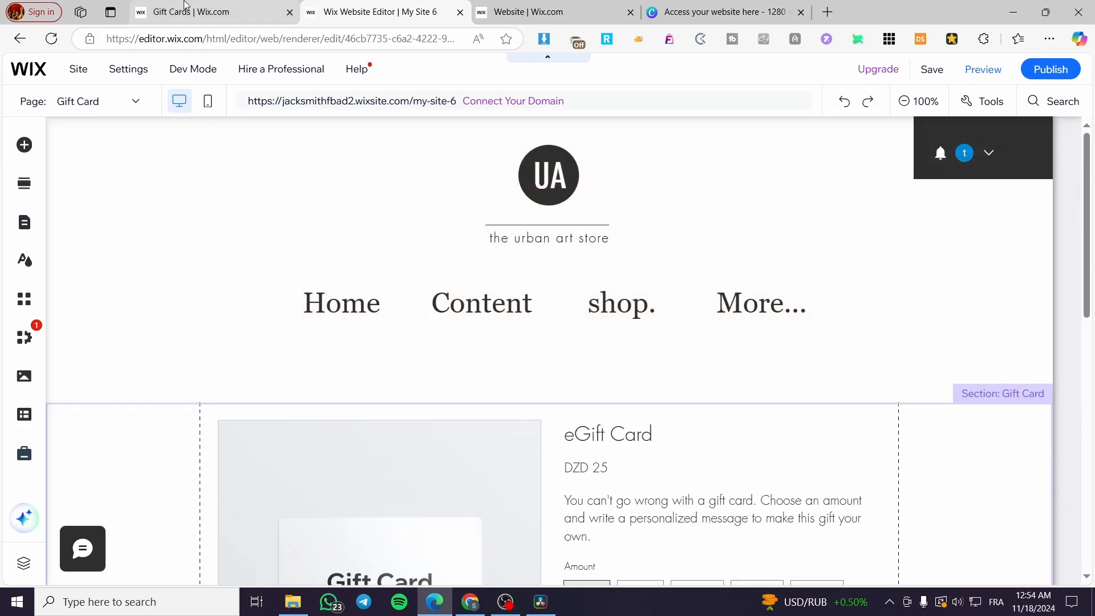
Go back to the eGift Card form in the dashboard and review the options available for its image
left_click(186, 8)
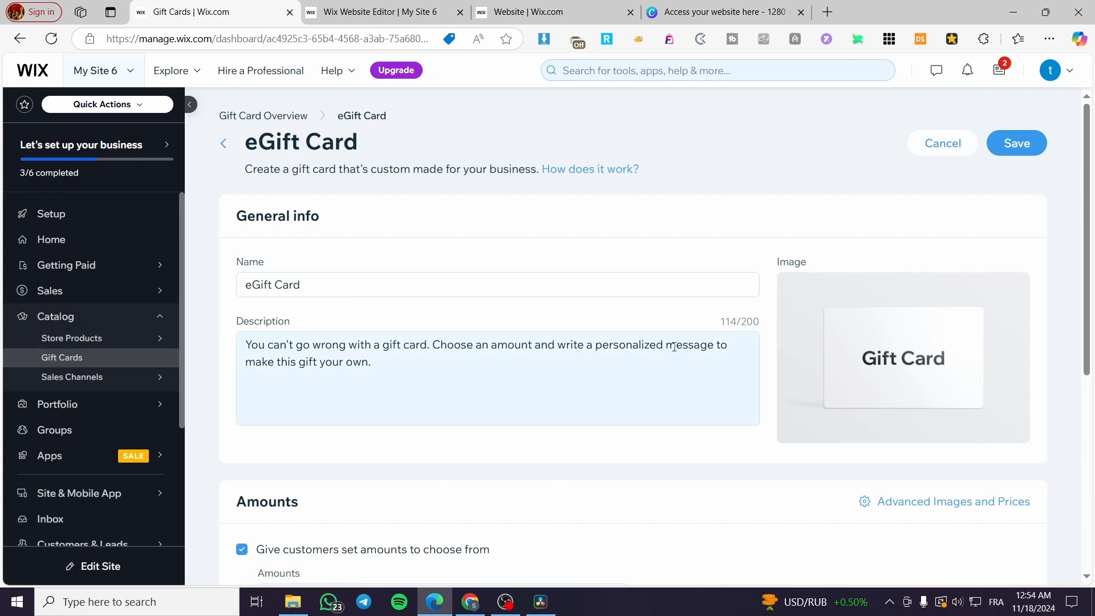
mouse_move(903, 364)
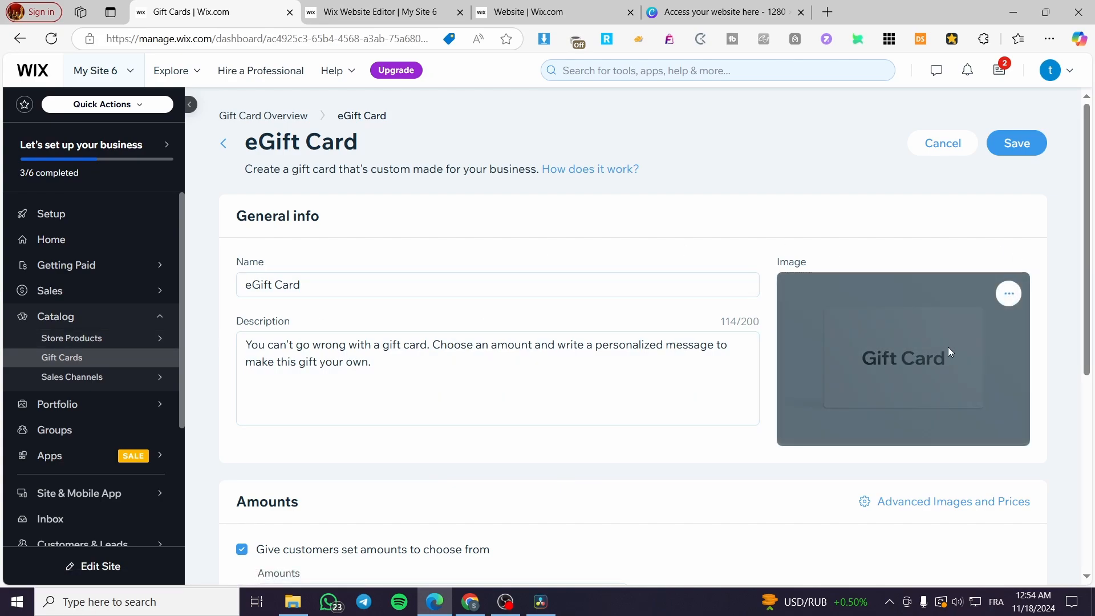
left_click(1009, 293)
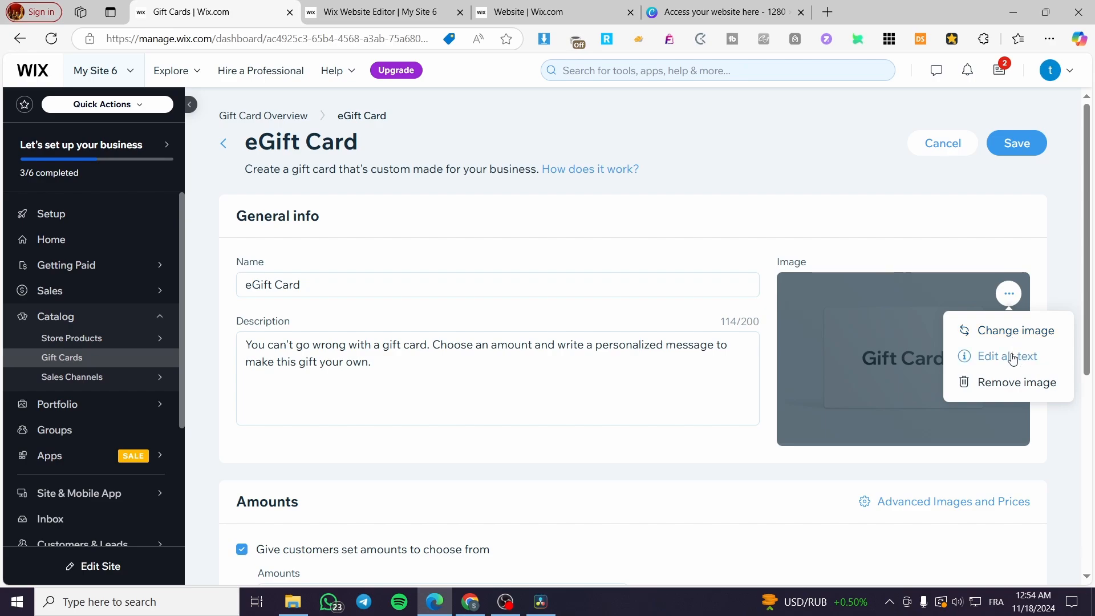
left_click(477, 442)
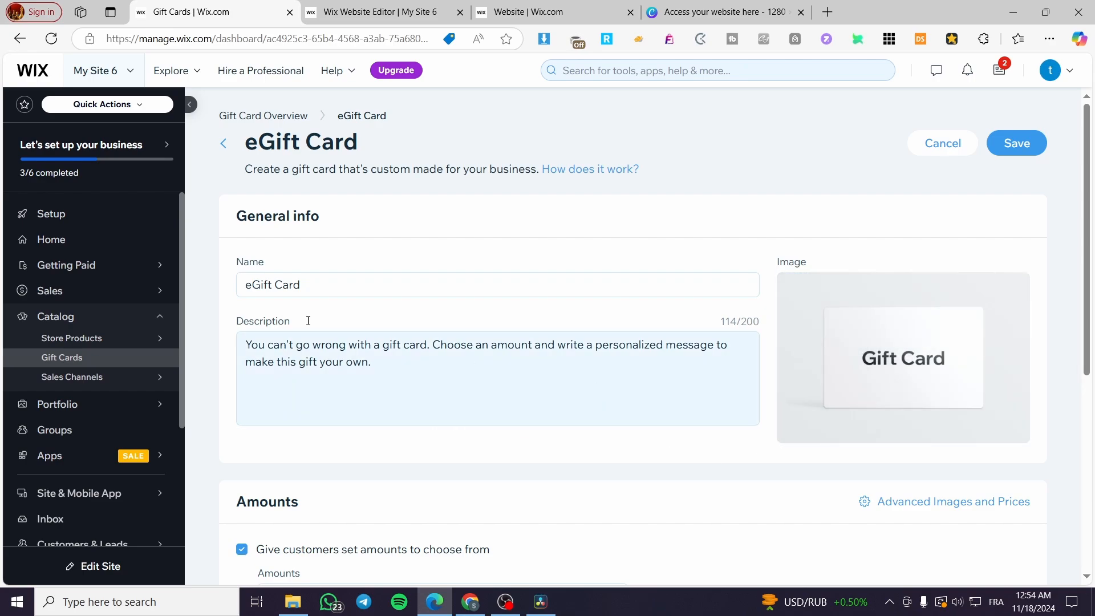
Review the eGift Card form's name, description, preset amounts and expiration settings
left_click(376, 290)
left_click(360, 363)
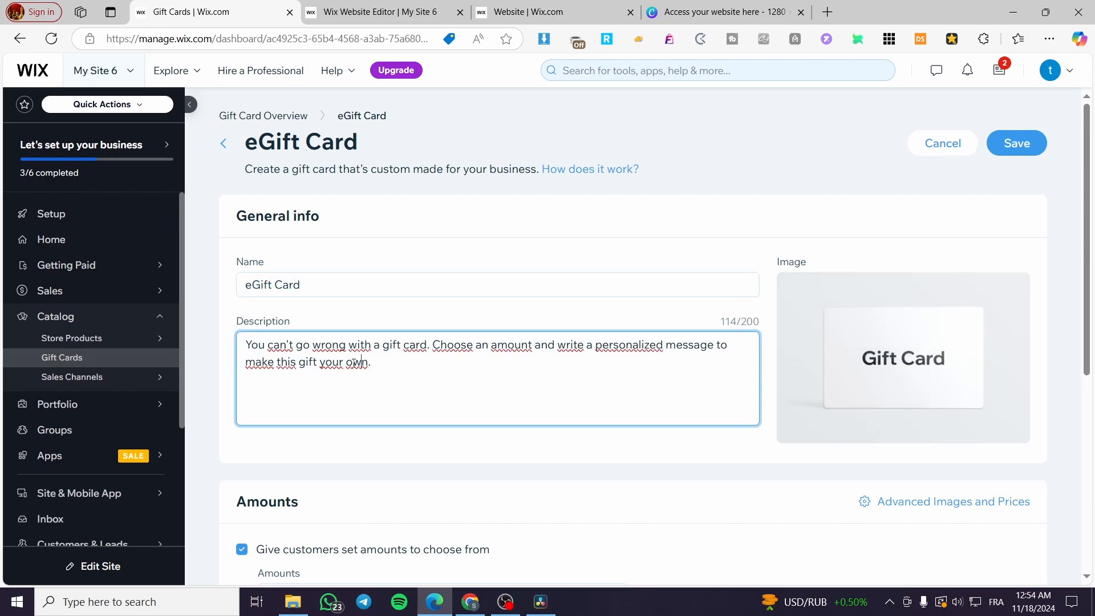
scroll(322, 386, "down", 3)
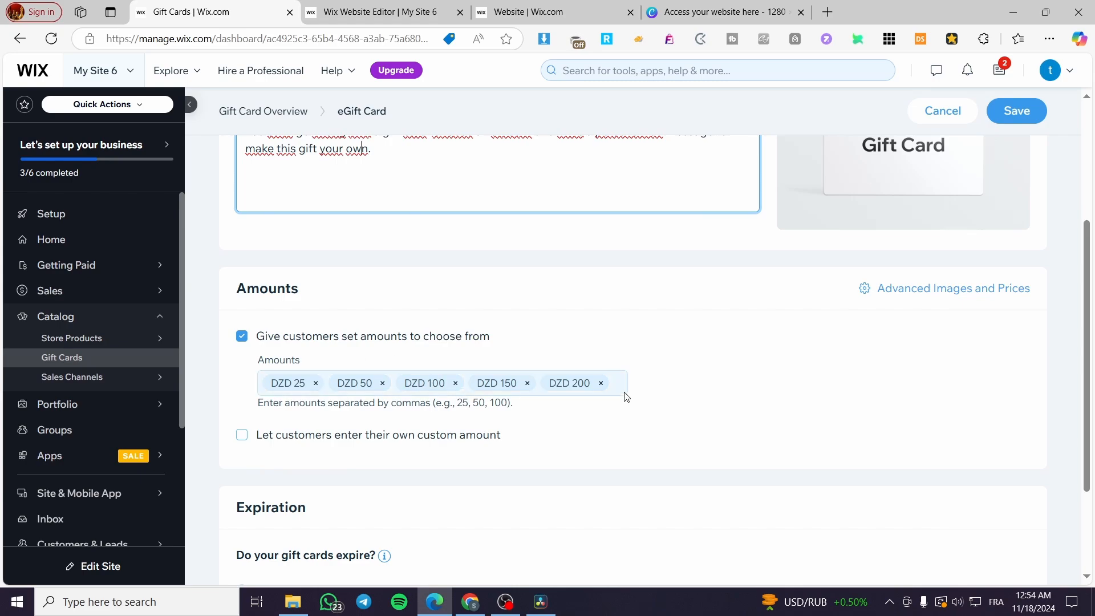
scroll(253, 447, "down", 2)
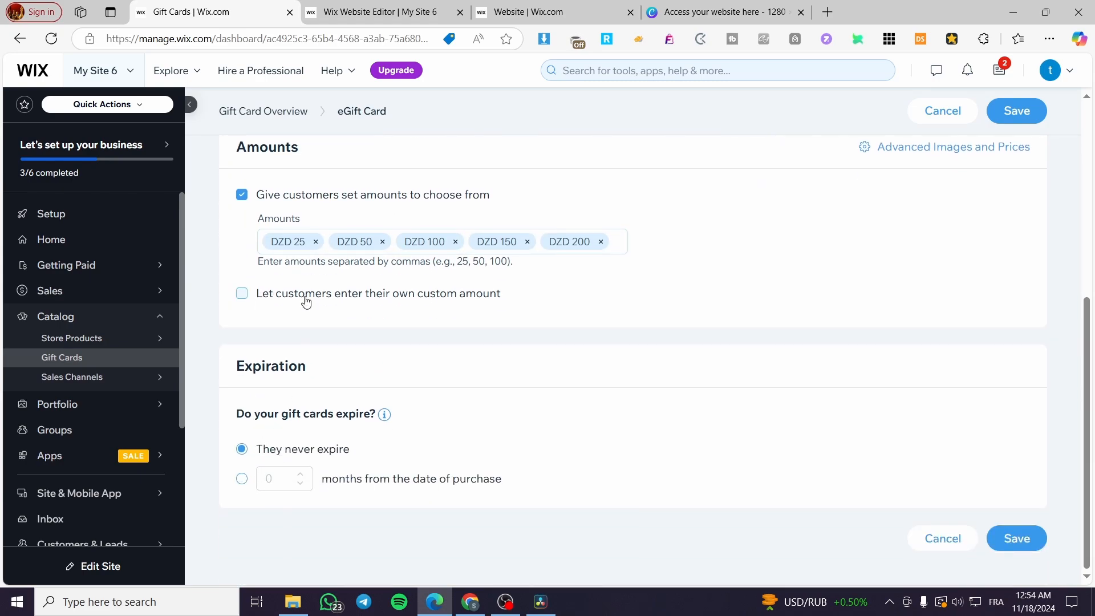
Try the option letting customers enter their own custom amount to see its minimum and maximum fields, and turn it off again
left_click(305, 295)
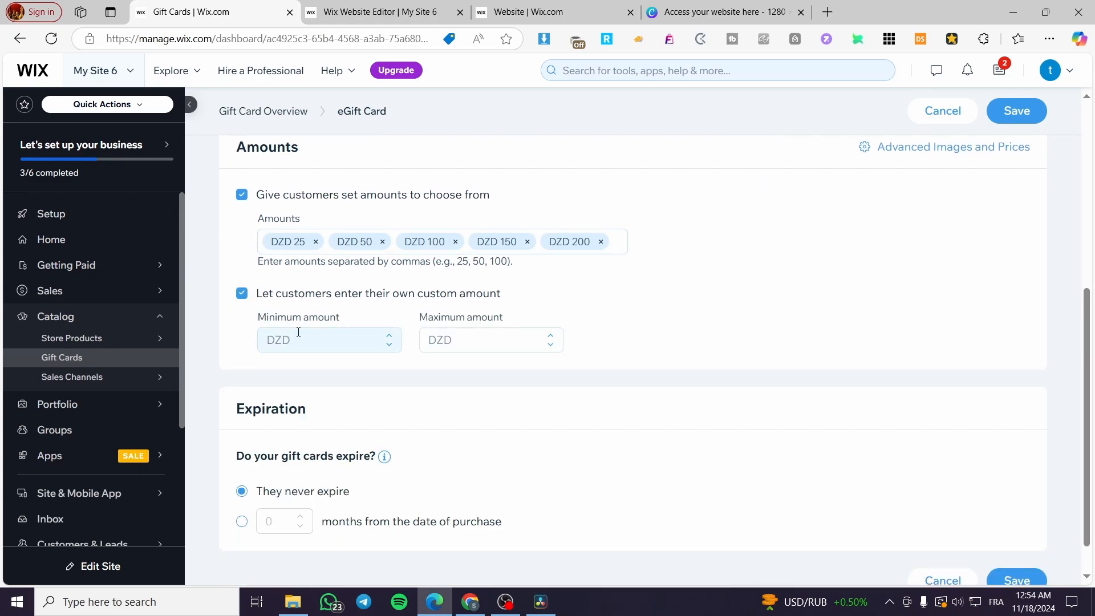
left_click(283, 295)
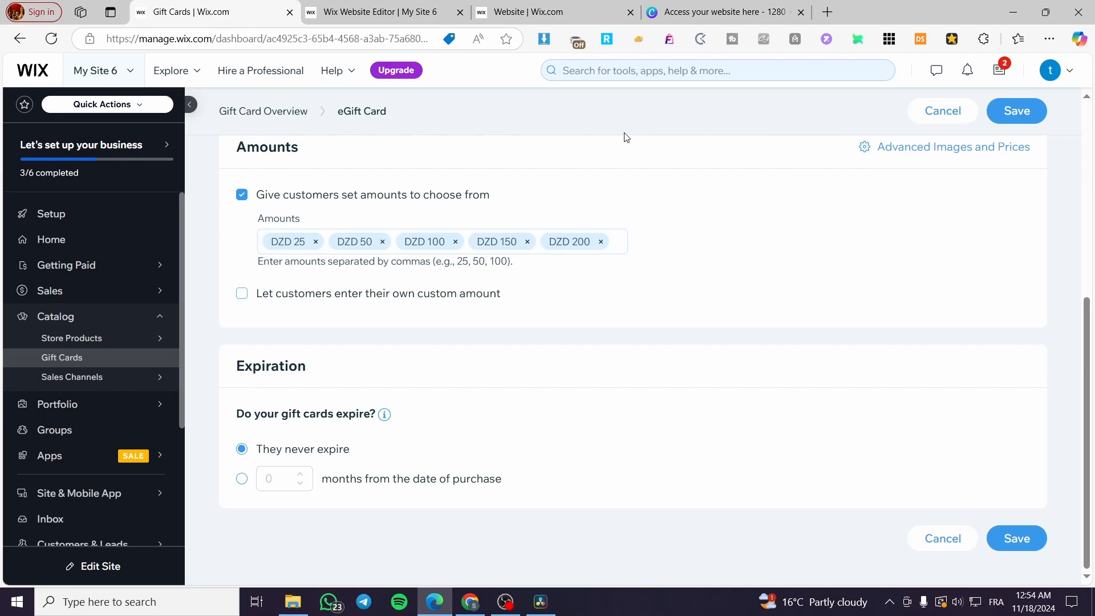
key("Tab")
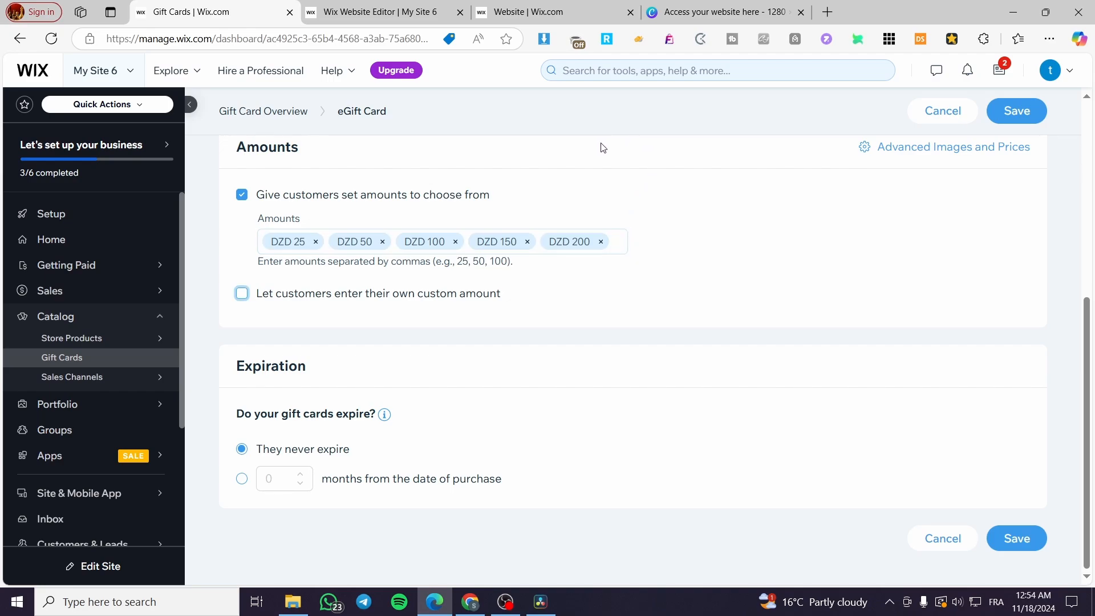